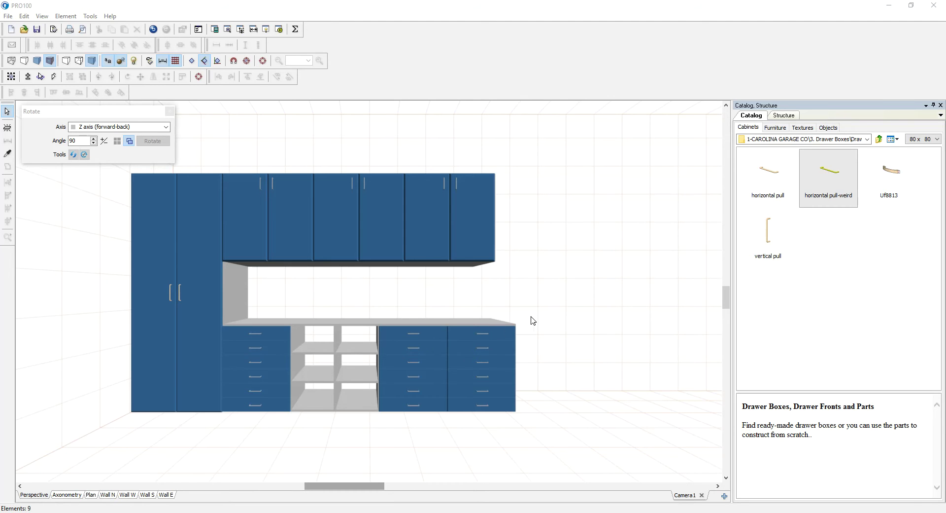
Move the rightmost six-drawer base cabinet about 11 inches away from the neighbouring drawer cabinet.
scroll(530, 320, "up", 3)
scroll(710, 298, "down", 3)
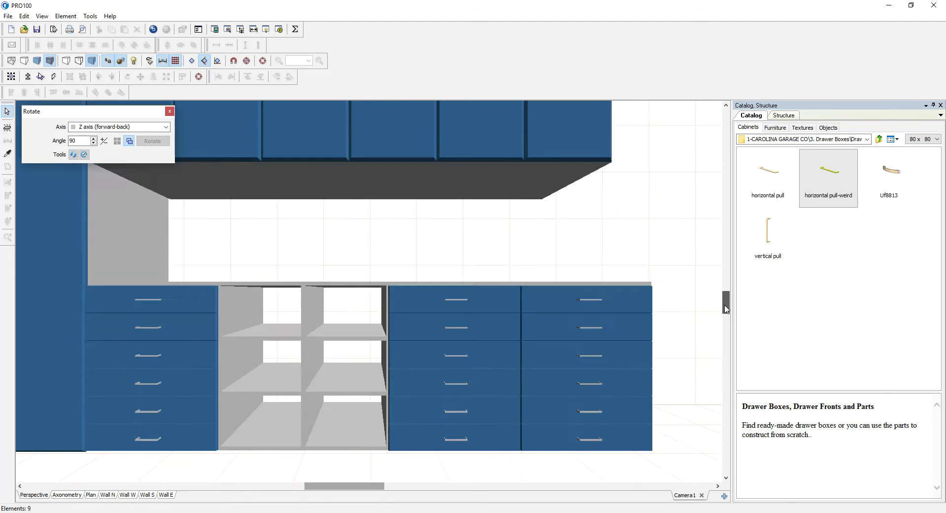
scroll(676, 276, "down", 2)
right_click_drag(623, 257, 583, 312)
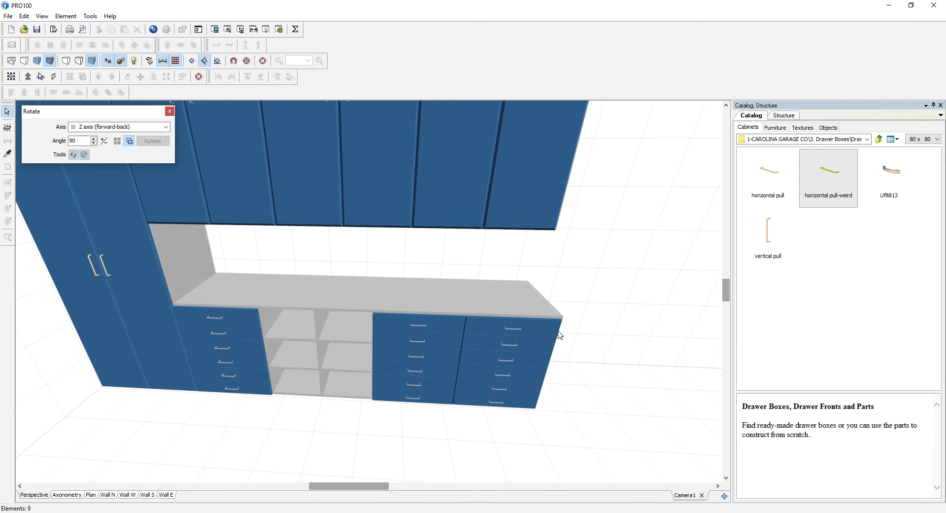
left_click_drag(516, 327, 556, 344)
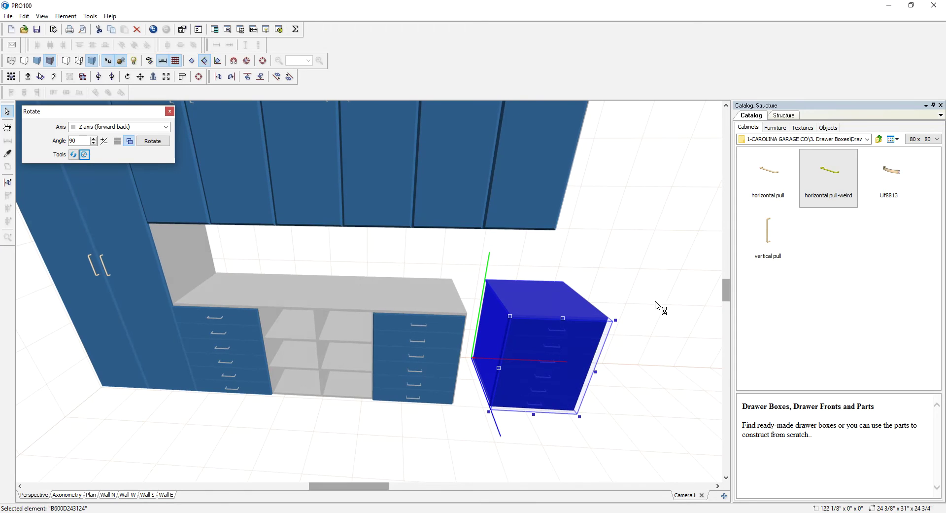
Expand the separated cabinet and its first drawer DFP2405 in the project structure and select its Stainless Steel Pull.
left_click(782, 115)
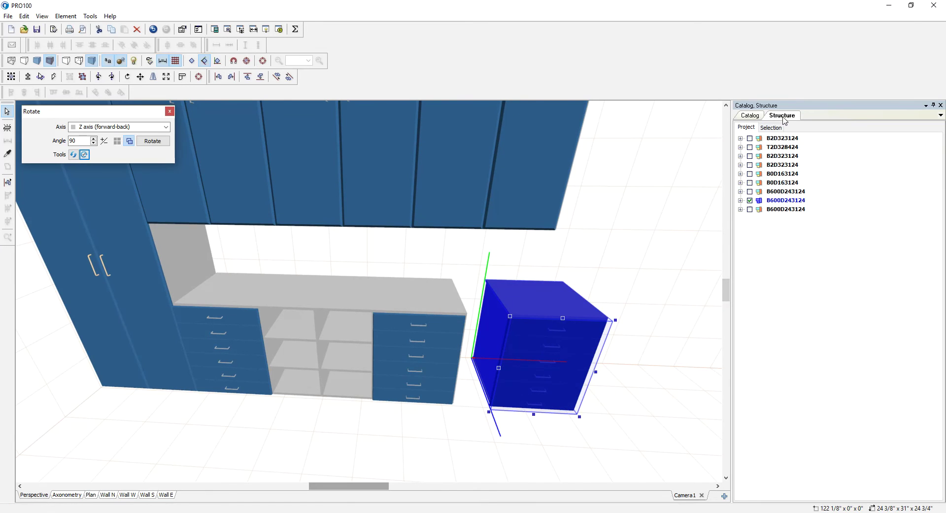
left_click(740, 201)
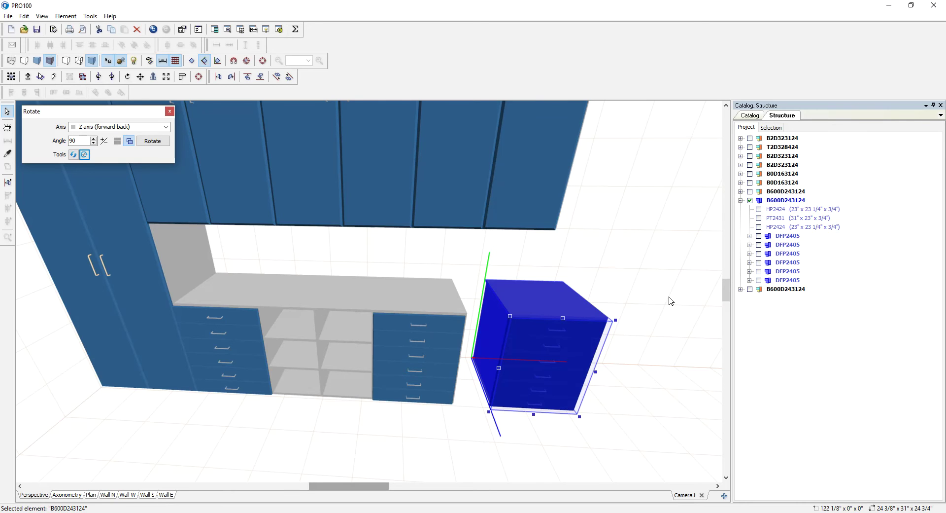
left_click(759, 235)
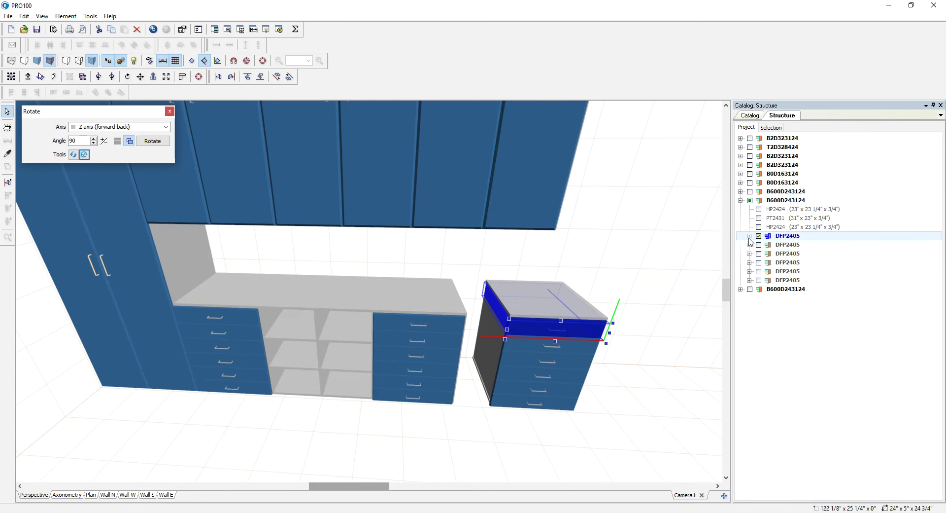
left_click(749, 236)
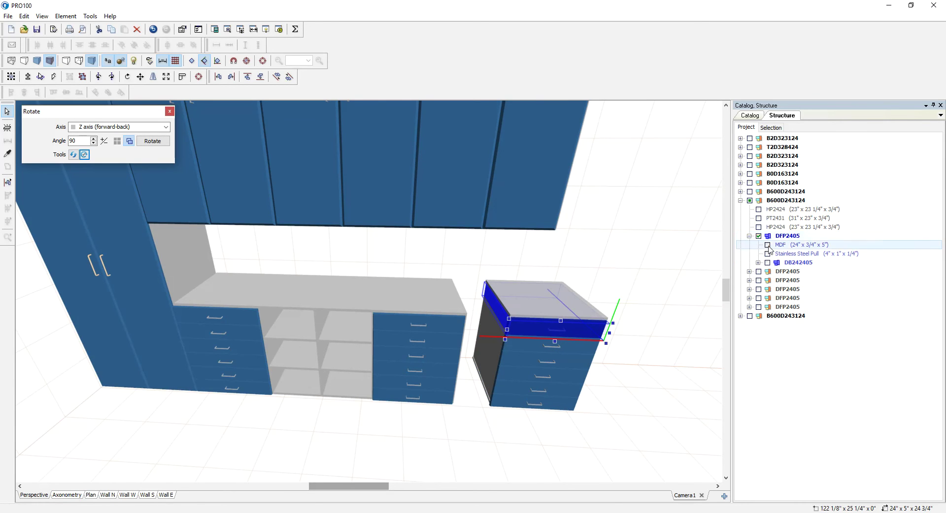
left_click(768, 253)
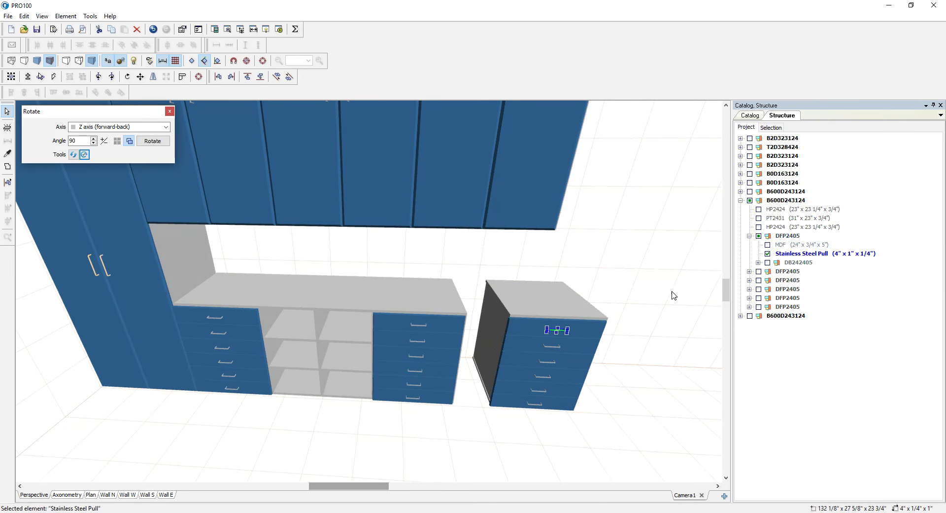
Move the separated drawer cabinet back against the end of the base cabinet row and clear the selection.
right_click_drag(674, 294, 679, 270)
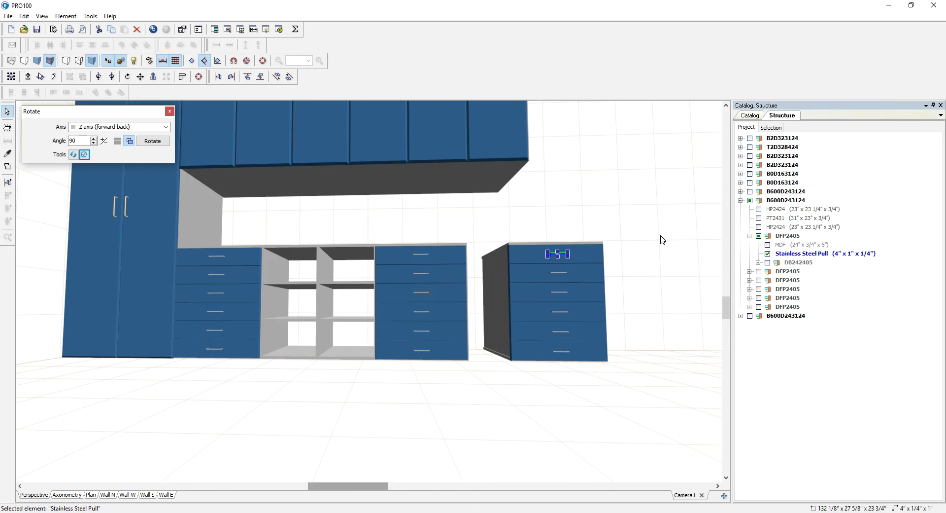
left_click_drag(605, 270, 434, 348)
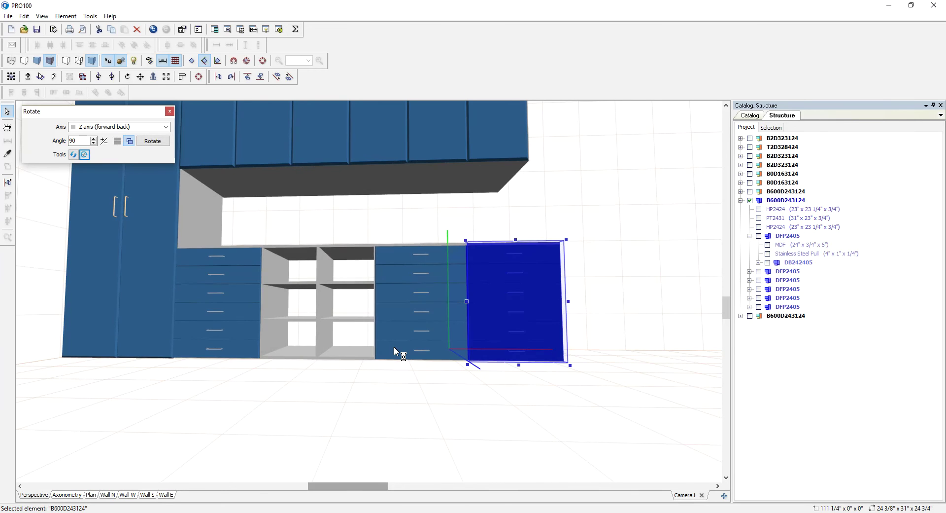
scroll(616, 305, "up", 3)
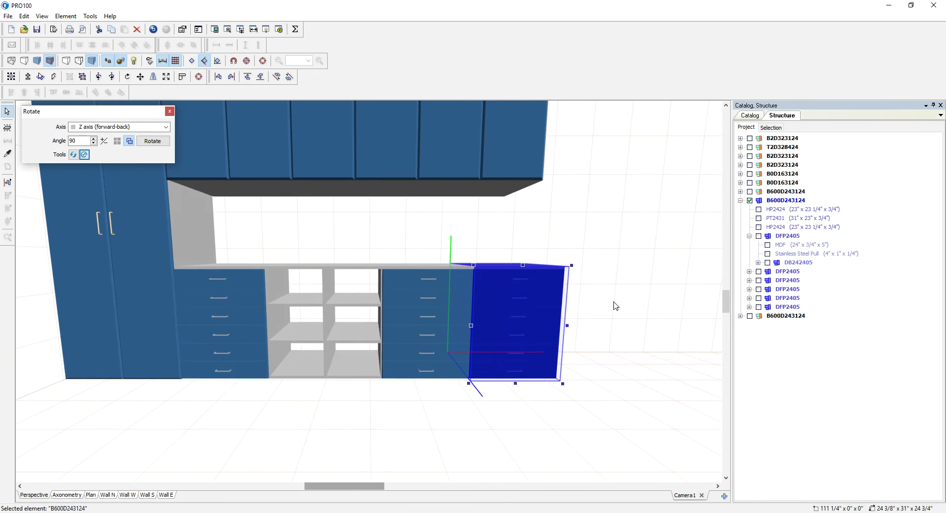
scroll(647, 223, "down", 3)
scroll(641, 222, "down", 1)
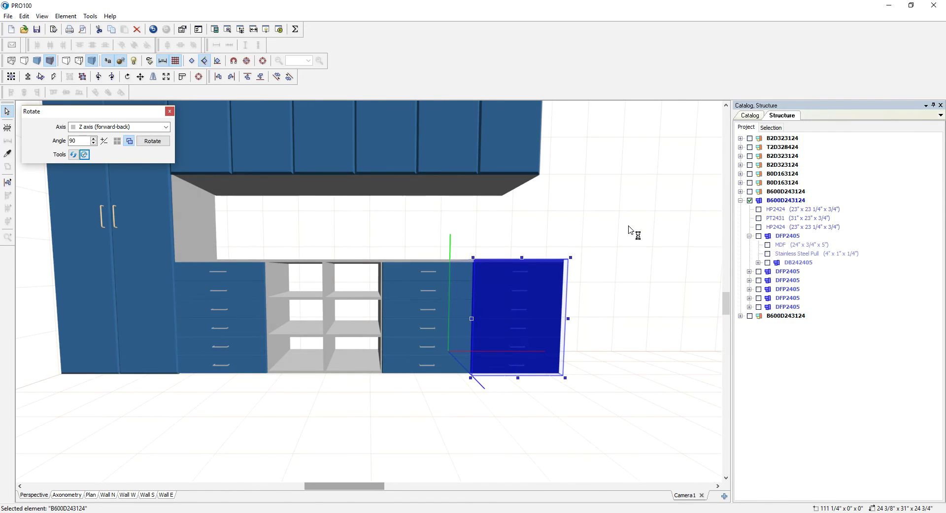
left_click(495, 425)
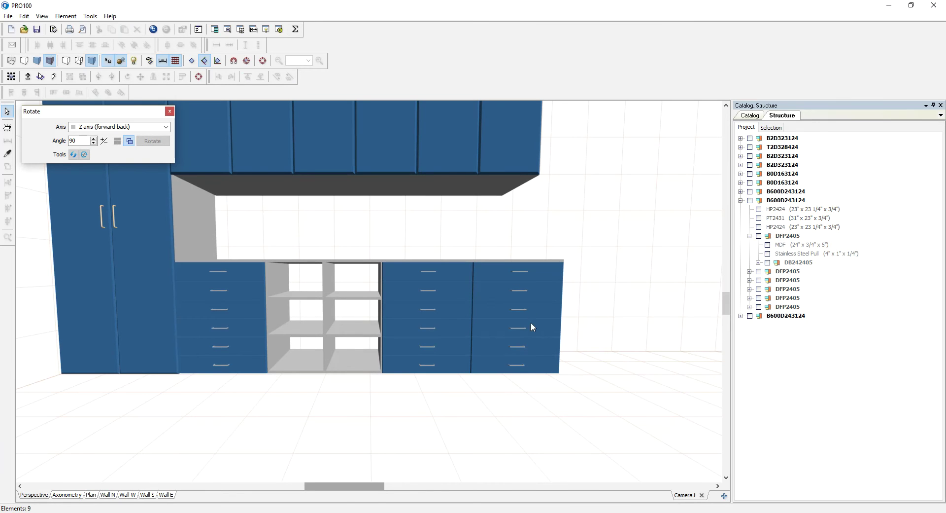
Select all six drawer pulls on the rightmost base cabinet as individual elements inside their groups.
double_click(520, 271)
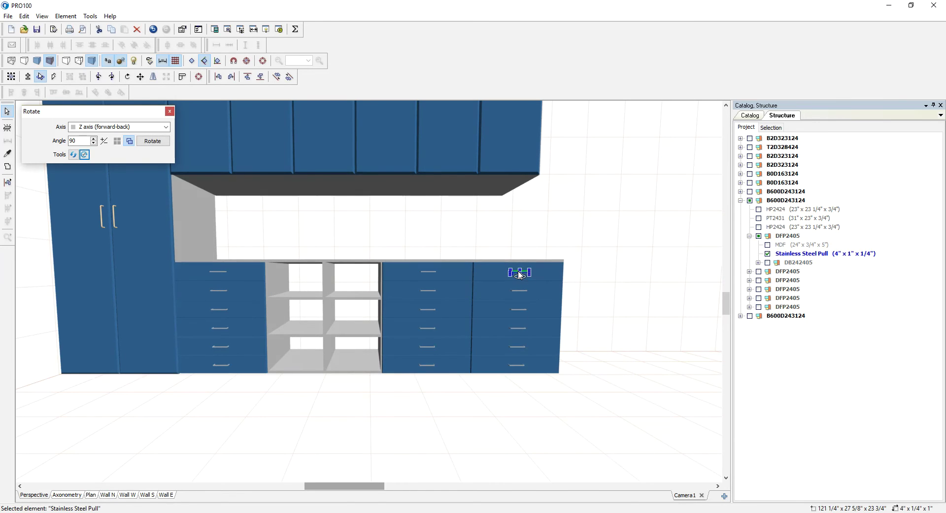
scroll(624, 310, "up", 1)
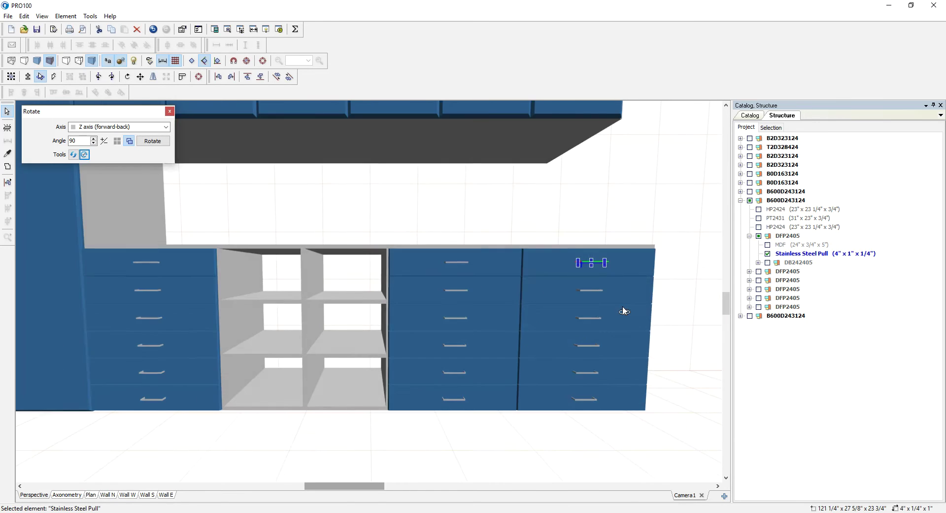
left_click(590, 294, "ctrl")
left_click(594, 318, "ctrl")
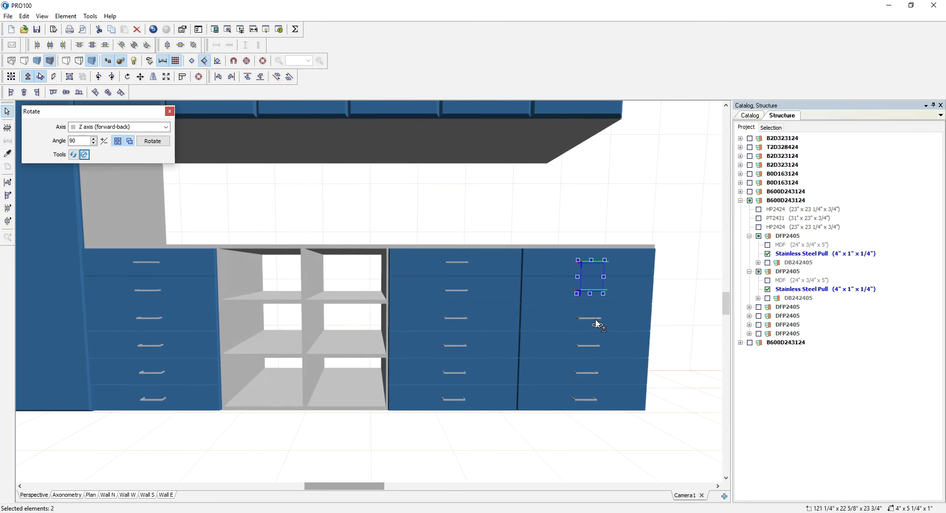
left_click(591, 346, "ctrl")
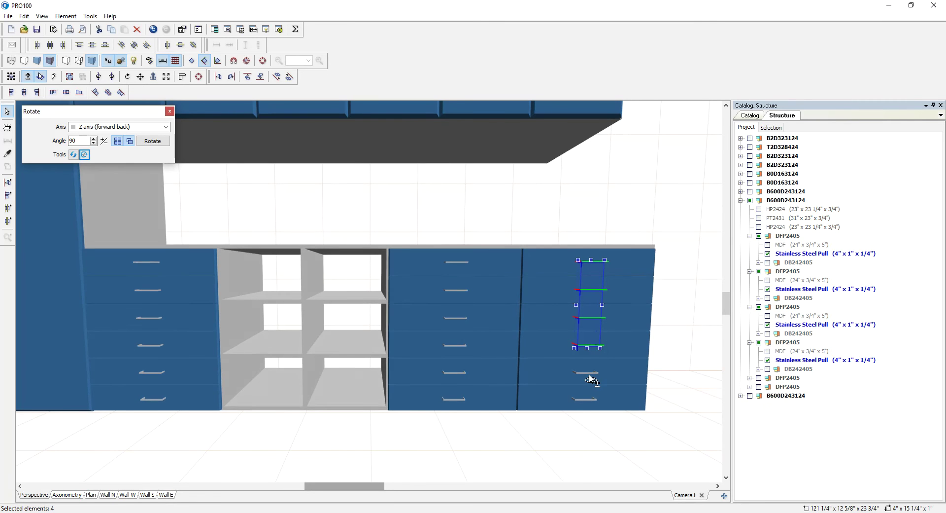
left_click(586, 372, "ctrl")
left_click(584, 398, "ctrl")
Add the six drawer pulls of the adjacent base cabinet, between the open shelves and the end cabinet, to the selection.
left_click(456, 399, "ctrl")
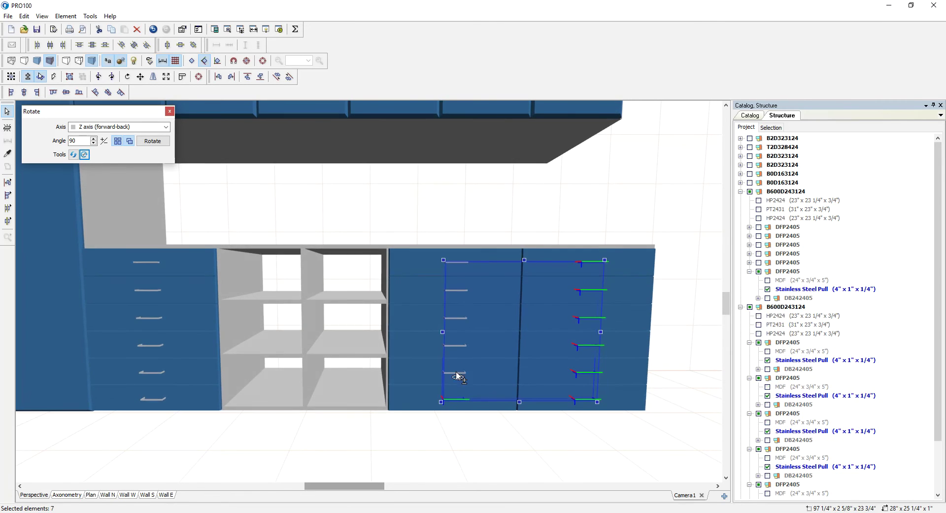
left_click(457, 374, "ctrl")
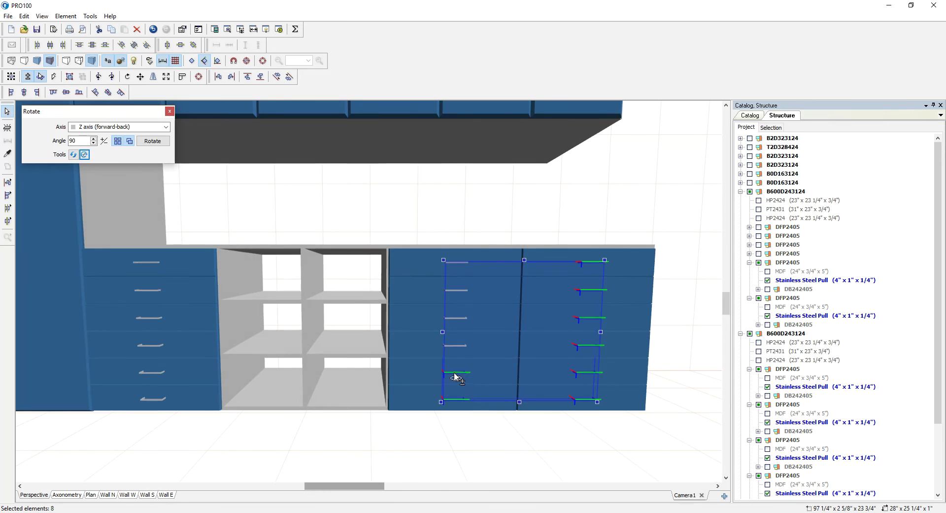
left_click(457, 348, "ctrl")
left_click(457, 318, "ctrl")
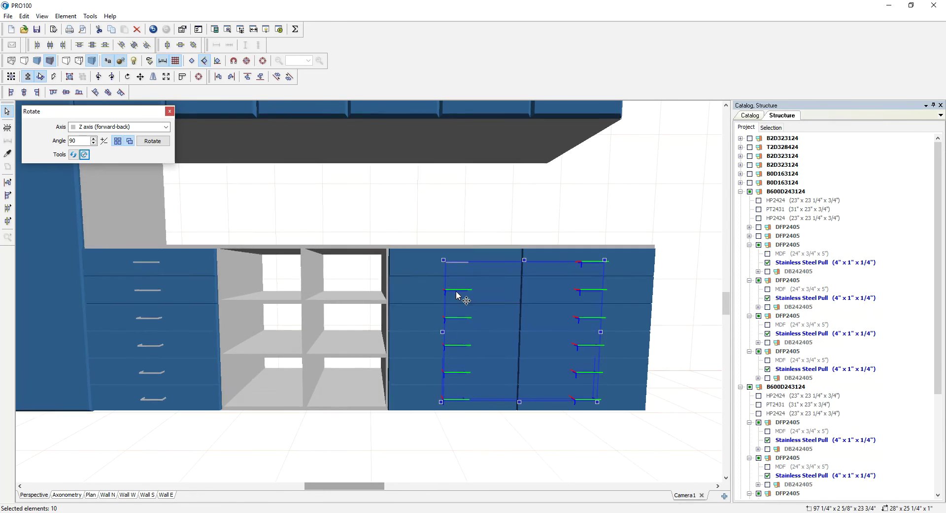
left_click(457, 291, "ctrl")
left_click(457, 263, "ctrl")
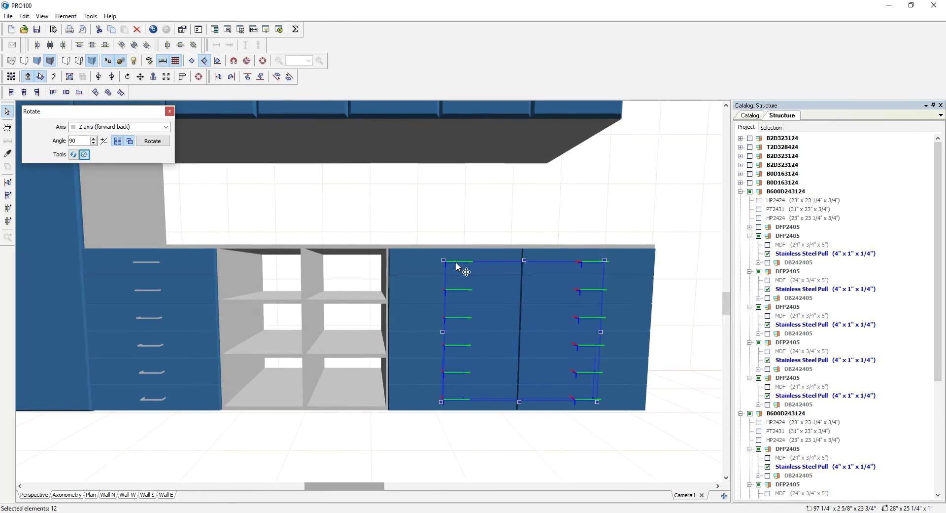
Add the six drawer pulls of the base cabinet beside the tall cabinet to the selection.
left_click(147, 266, "ctrl")
left_click(148, 291, "ctrl")
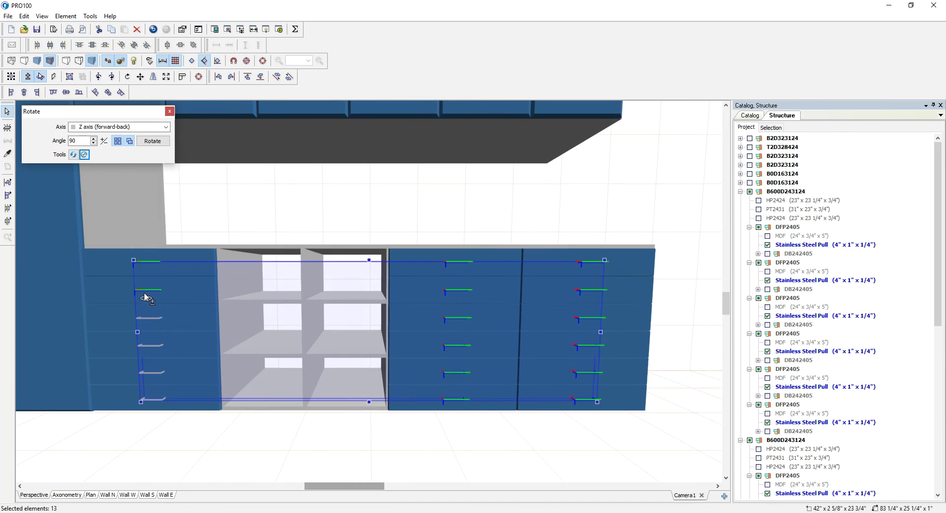
left_click(151, 323, "ctrl")
left_click(149, 351, "ctrl")
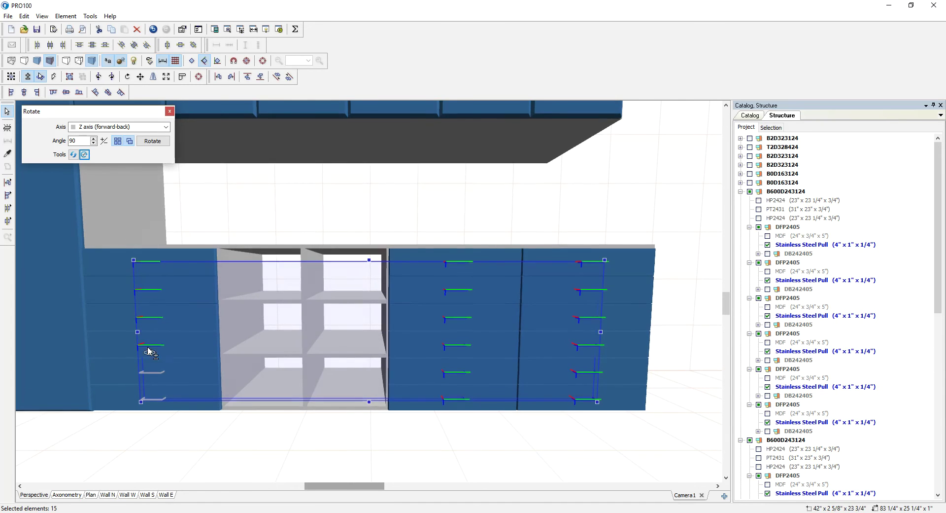
left_click(151, 373, "ctrl")
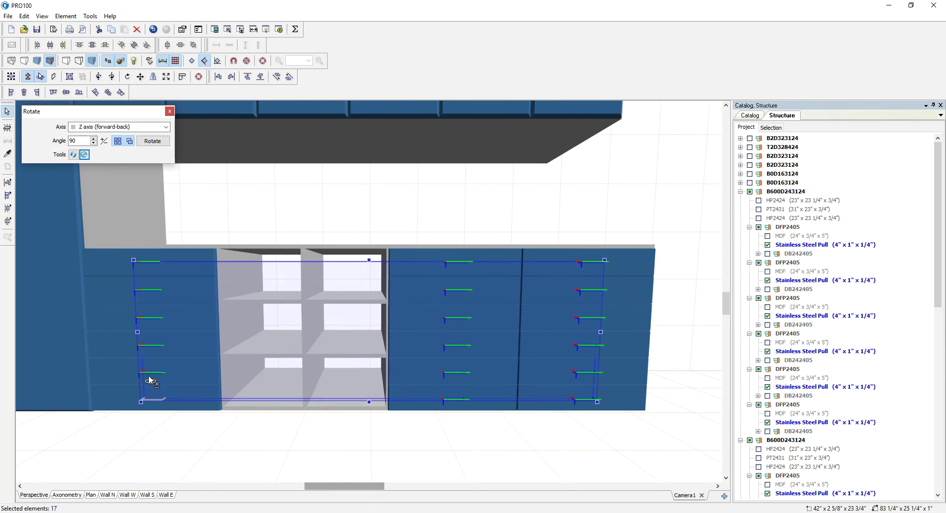
left_click(153, 402, "ctrl")
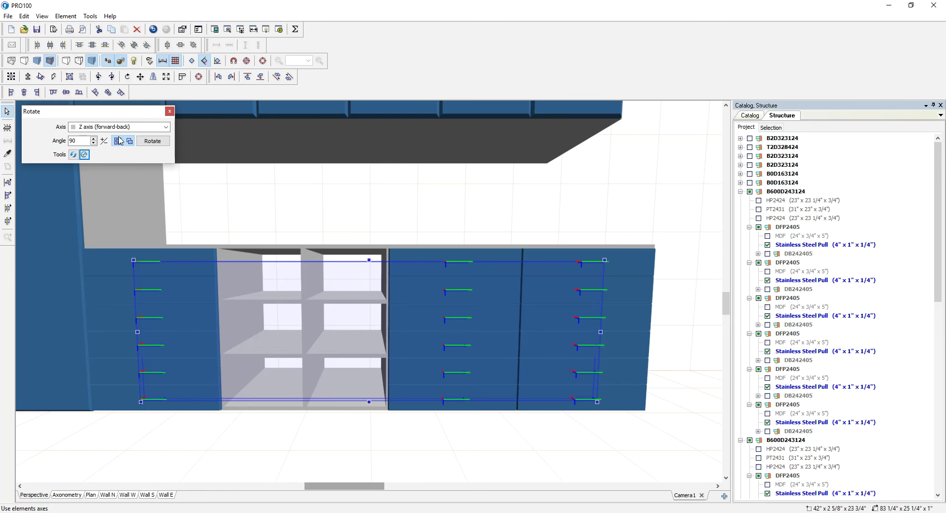
Assign the replacement ID "Handles" to the selected drawer pulls with the Replace tool.
left_click(89, 17)
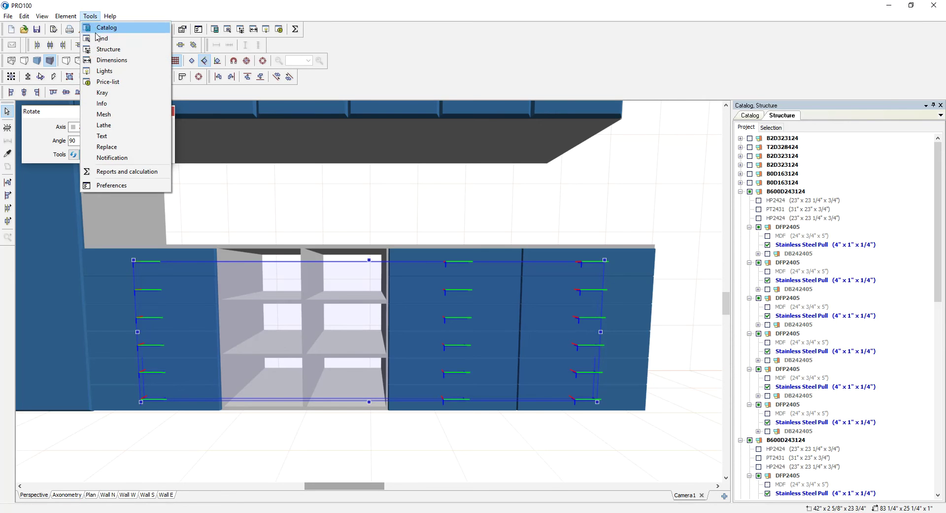
left_click(115, 147)
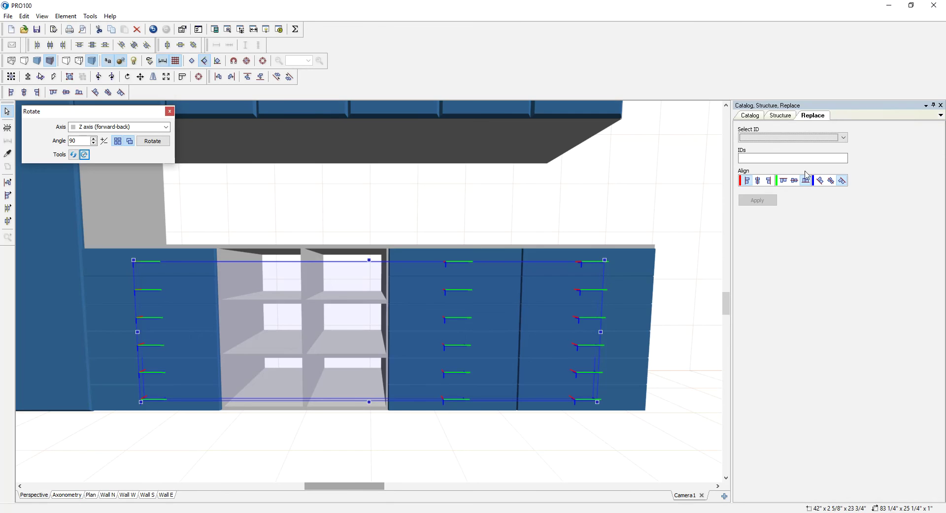
left_click(789, 159)
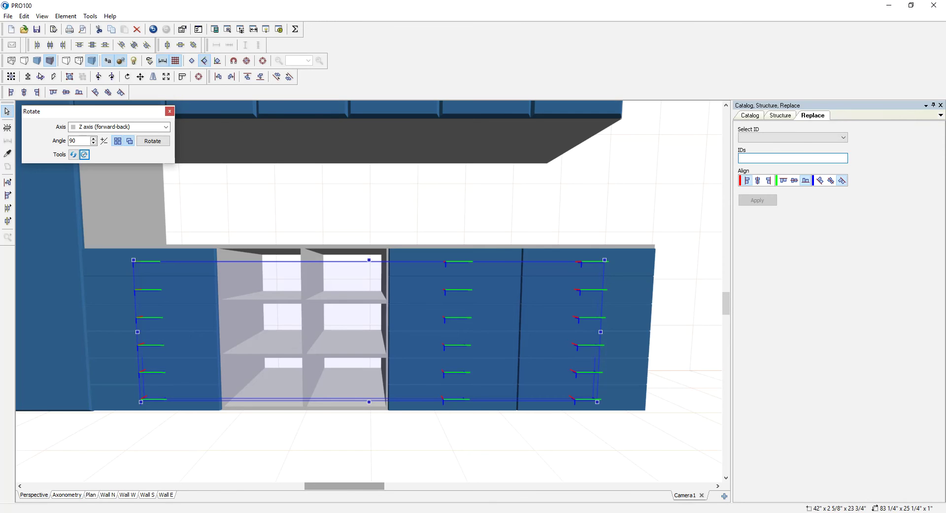
type("Handles")
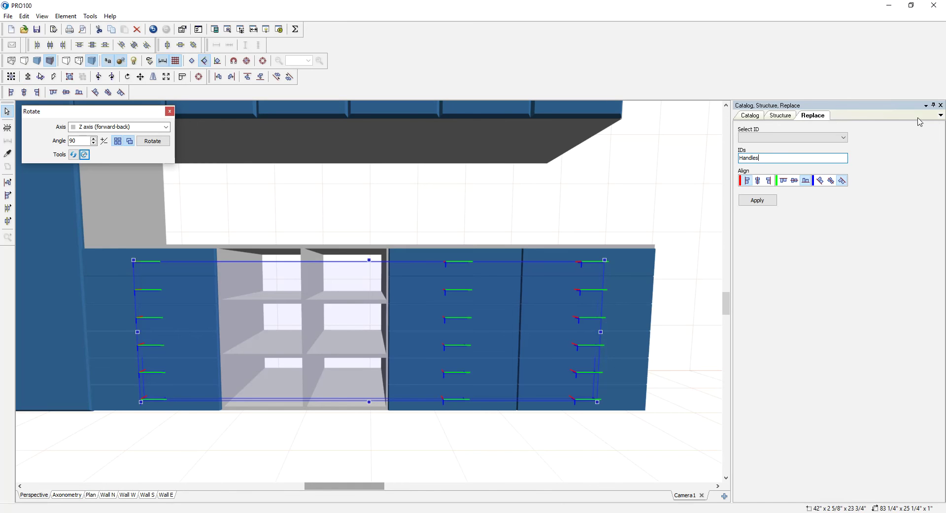
left_click(757, 200)
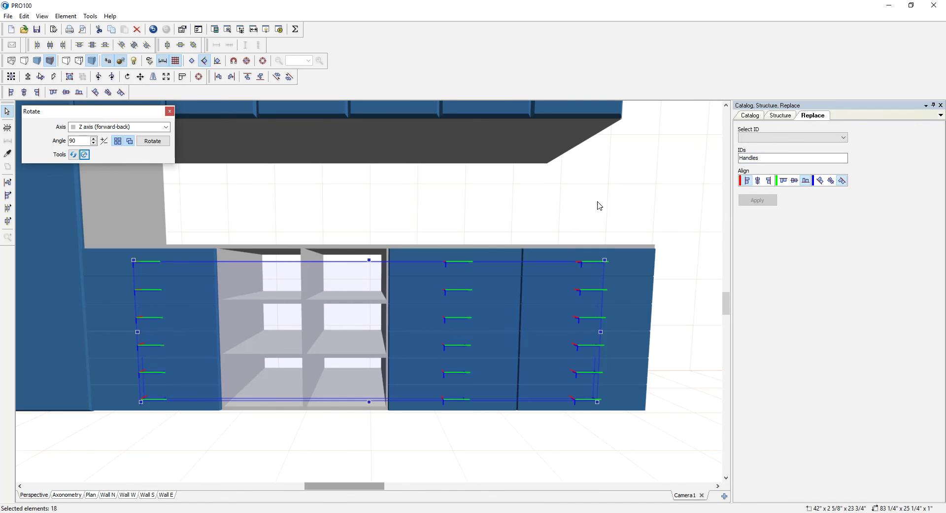
Clear the selection and reselect all the drawer pulls by their replacement ID "Handles".
left_click(786, 116)
left_click(754, 116)
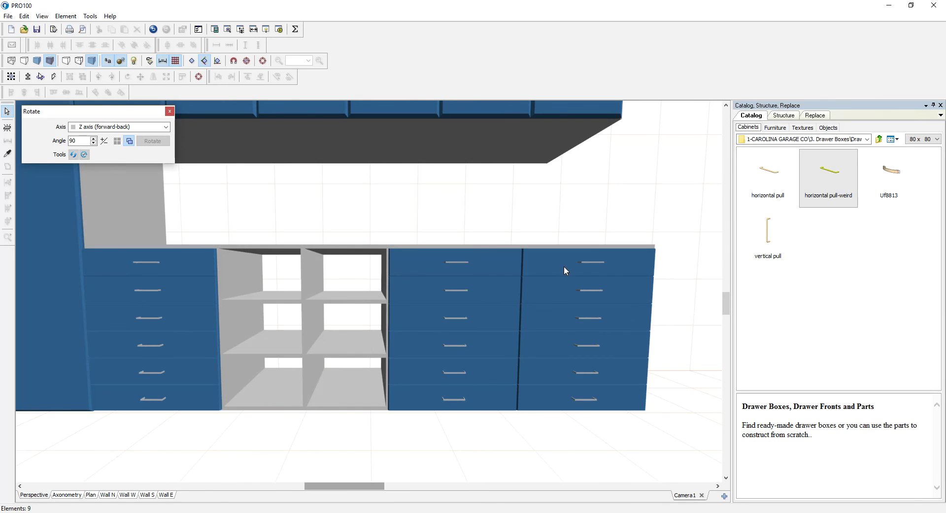
scroll(564, 265, "down", 3)
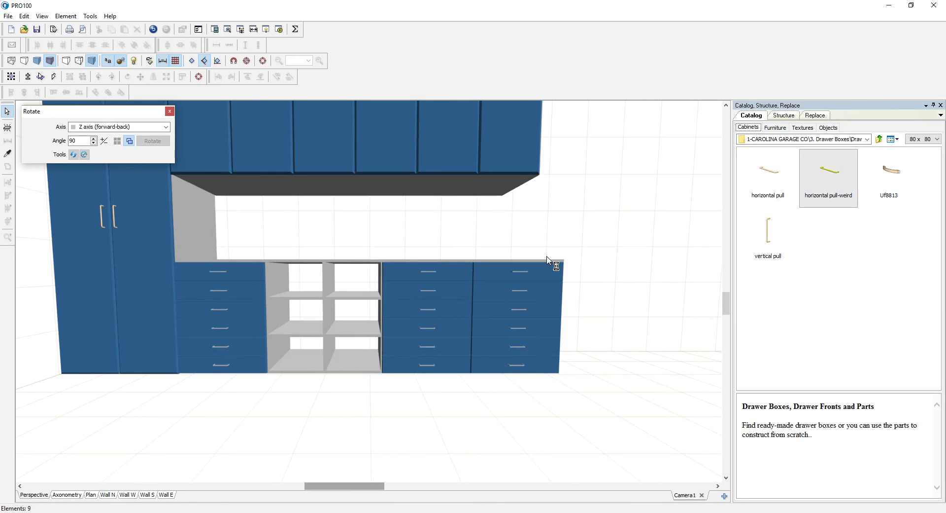
left_click(825, 119)
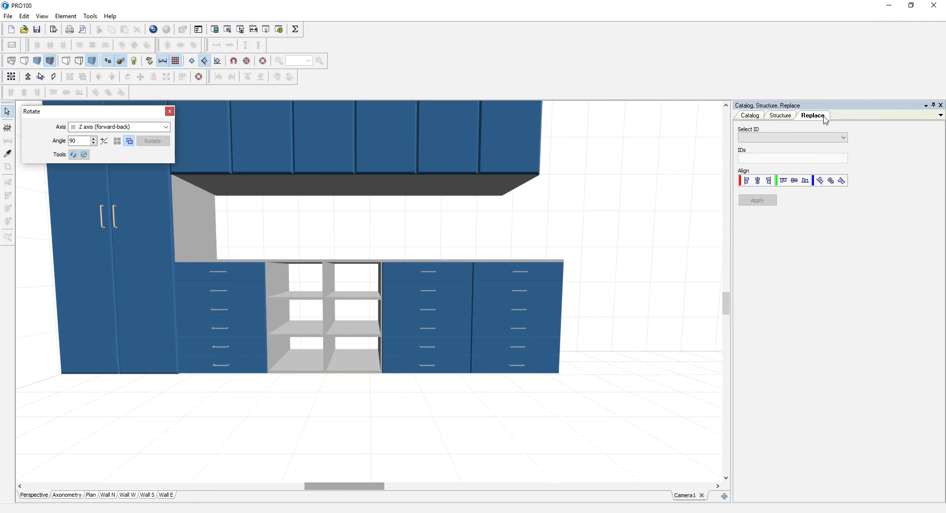
left_click(824, 138)
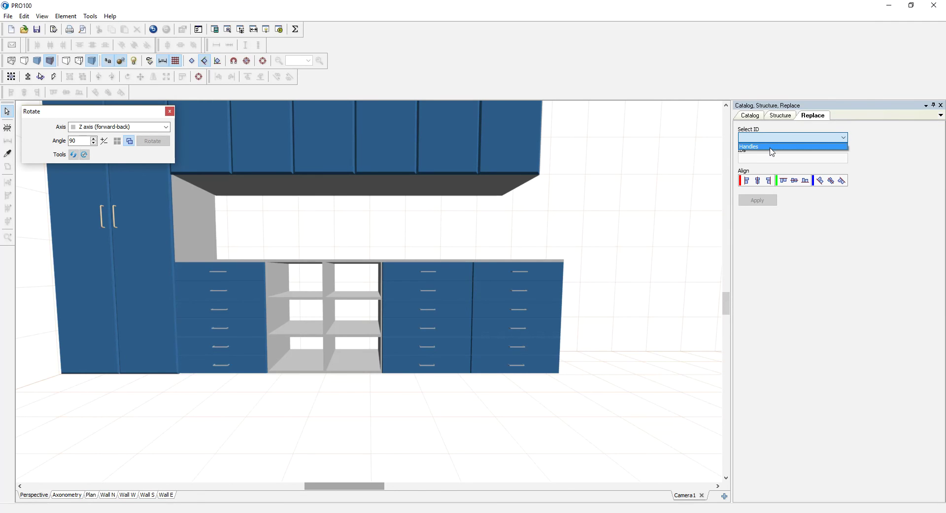
left_click(771, 146)
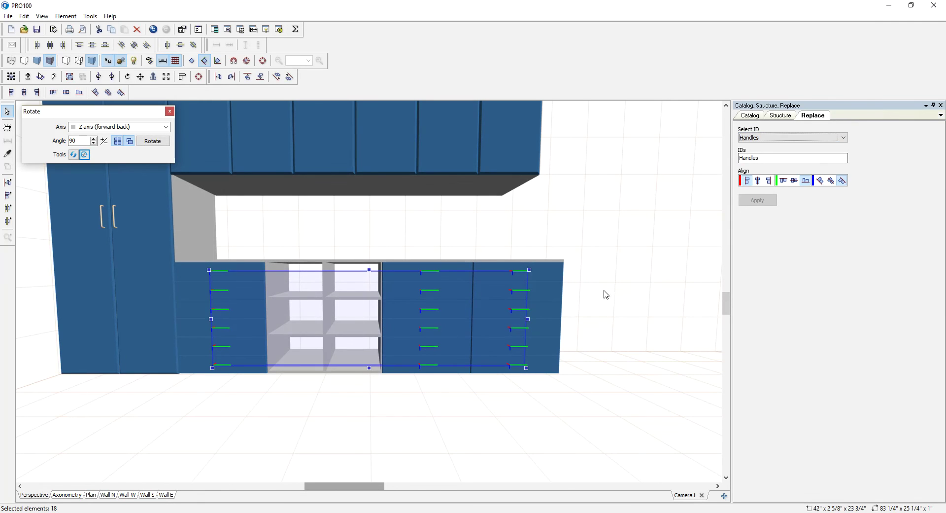
Realign the local axes of all selected drawer pulls to their current orientation with the Rotate tool.
scroll(606, 294, "up", 2)
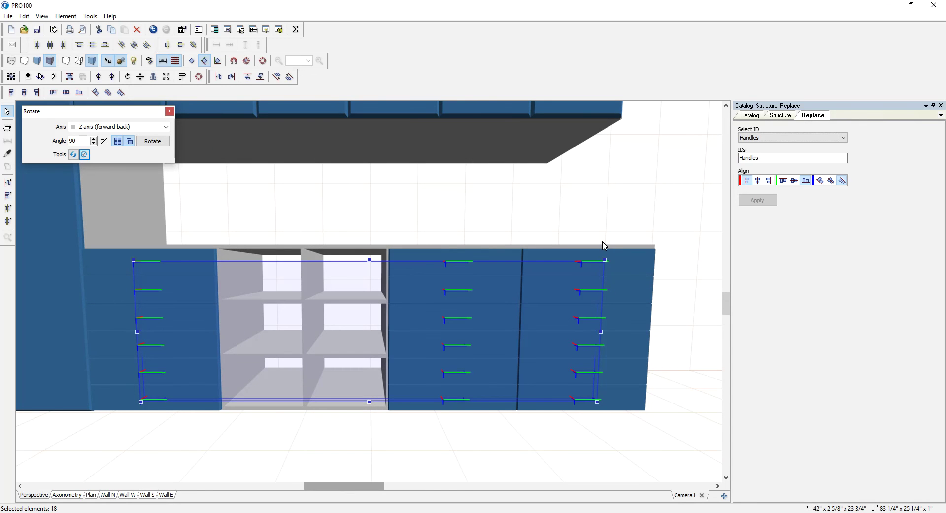
right_click(454, 264)
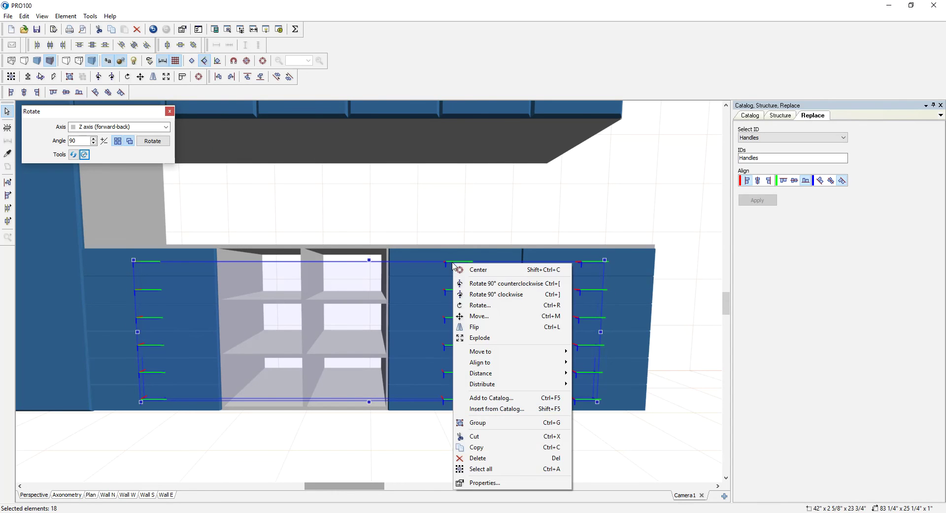
left_click(477, 306)
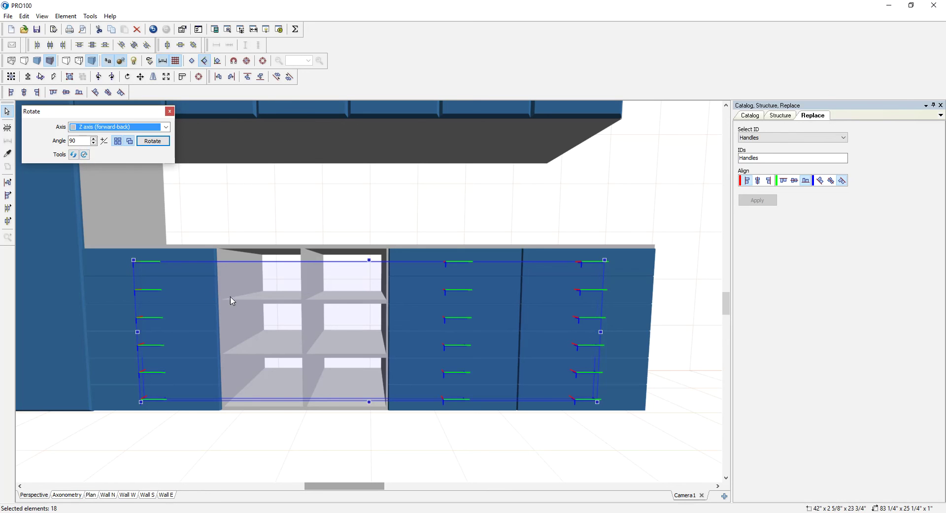
left_click(84, 155)
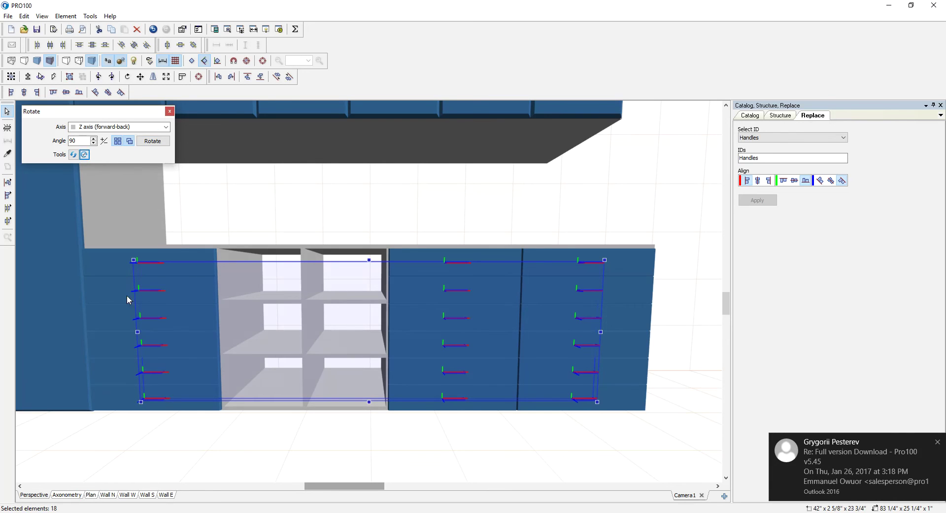
Replace all the selected drawer pulls with the catalog item "horizontal pull-weird" and clear the selection.
left_click(752, 115)
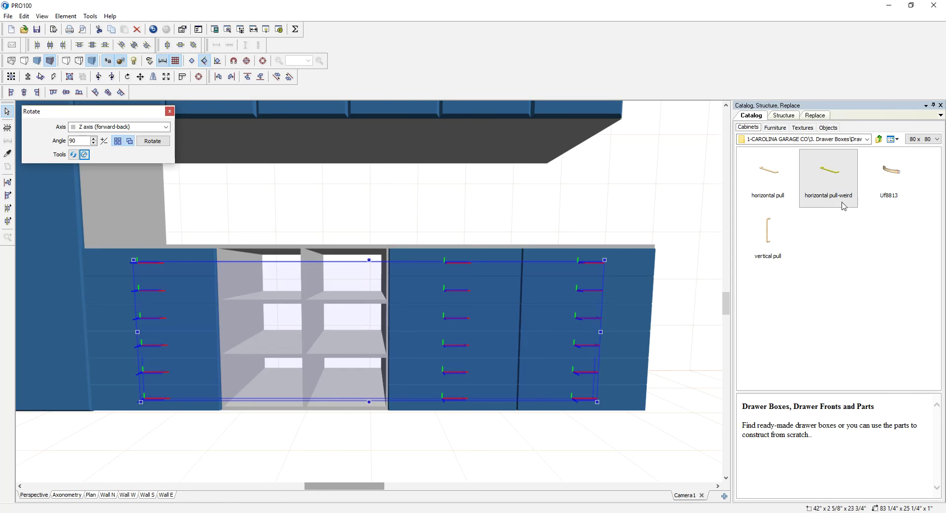
right_click(825, 183)
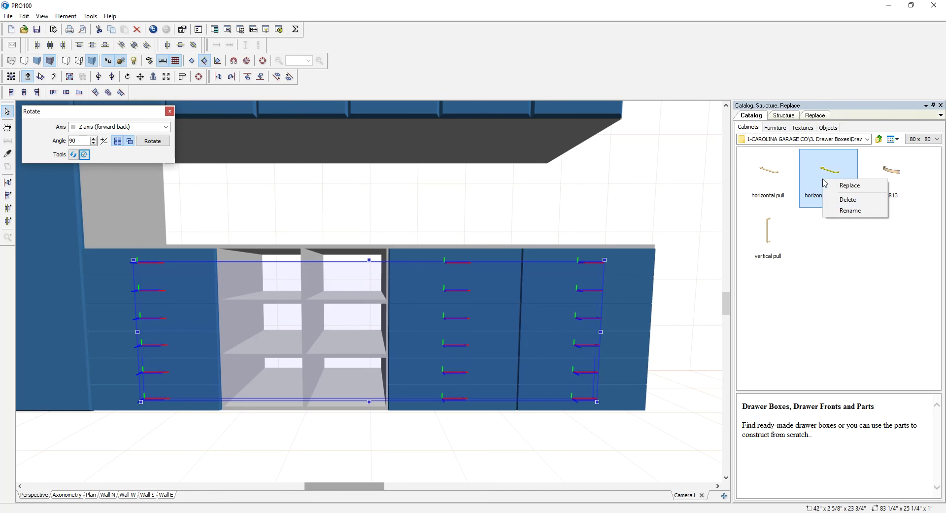
left_click(849, 185)
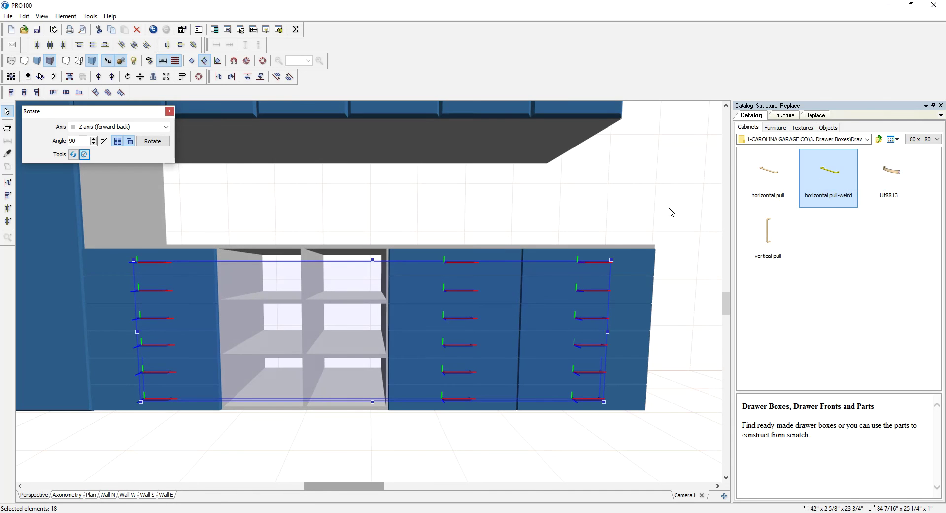
left_click(644, 205)
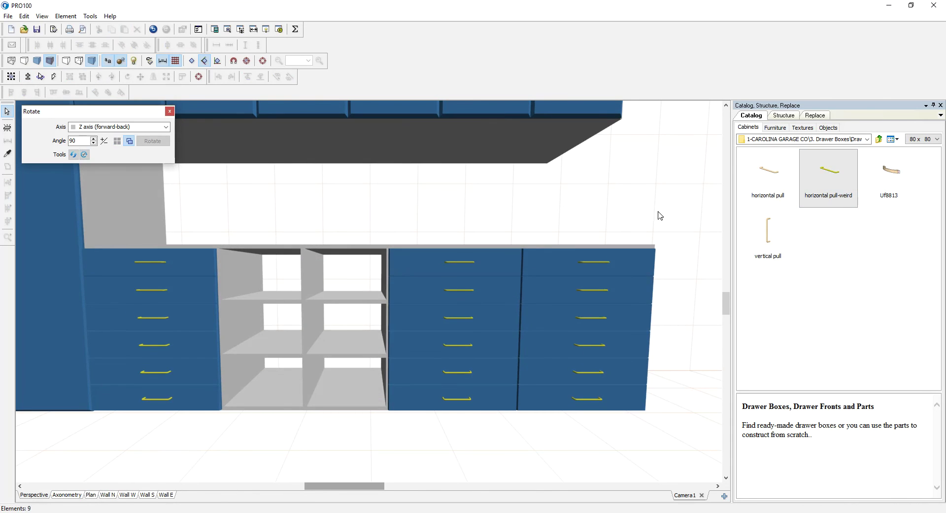
right_click_drag(657, 213, 611, 204)
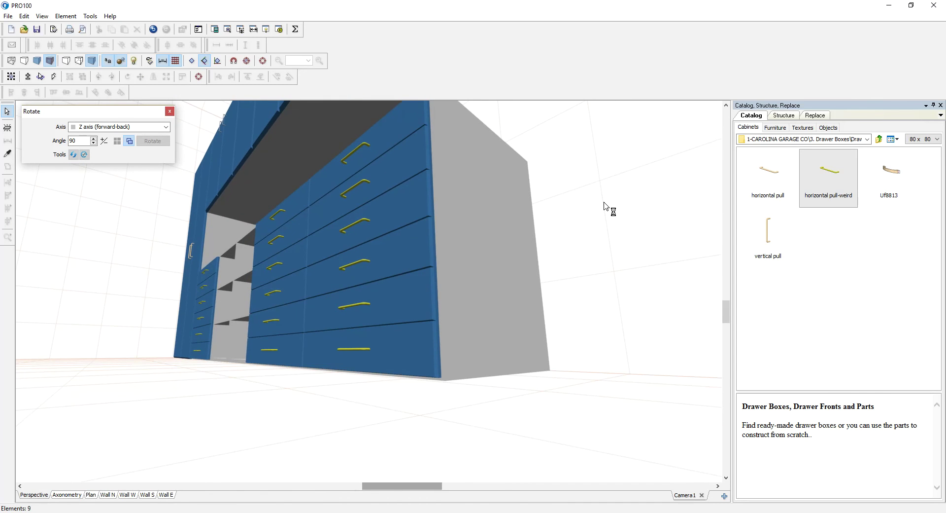
right_click_drag(616, 245, 655, 265)
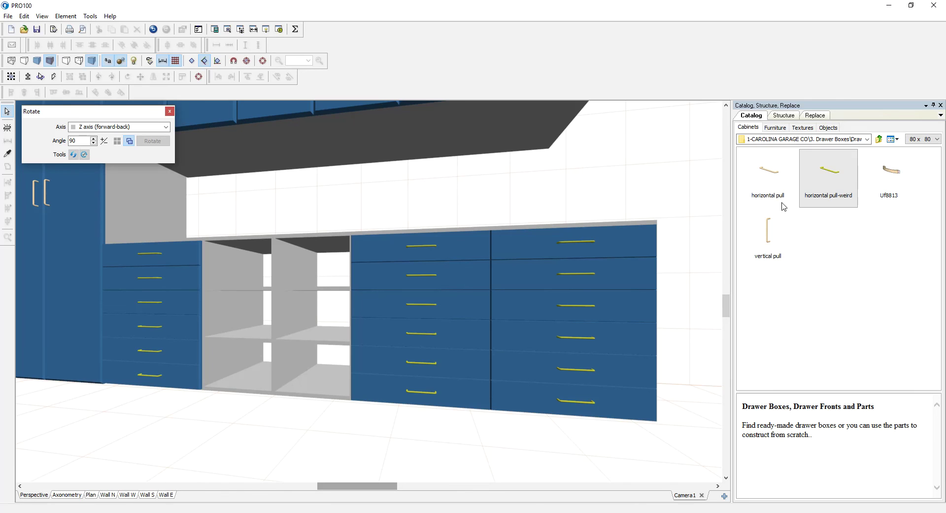
Check the Replace tool's list of selectable IDs with no elements selected.
left_click(815, 116)
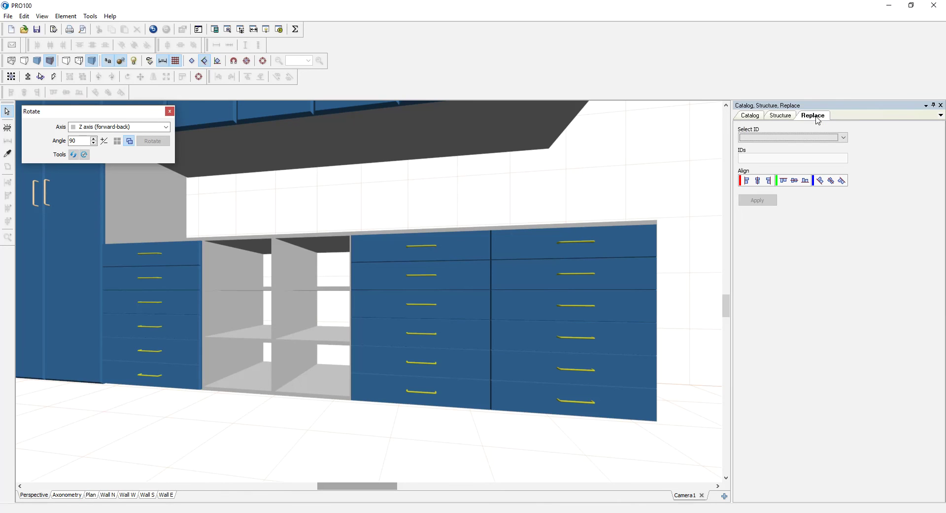
left_click(835, 138)
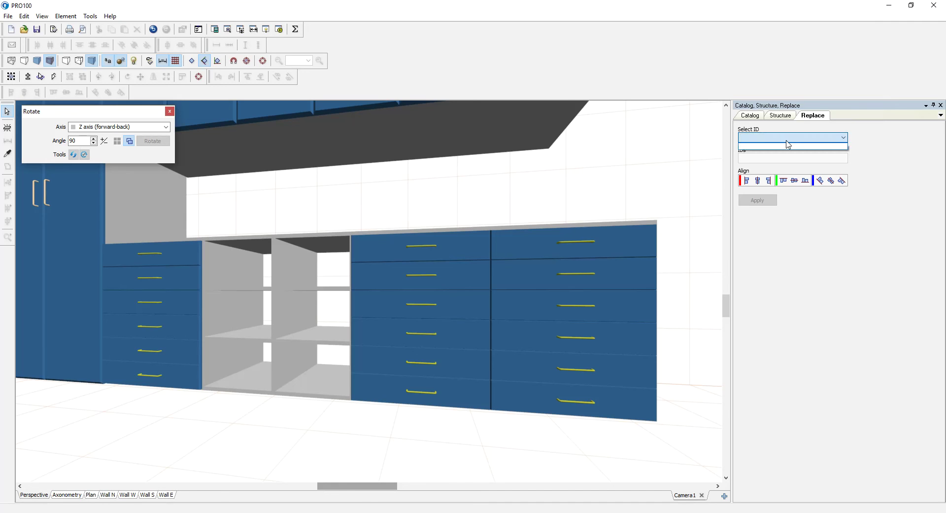
left_click(646, 192)
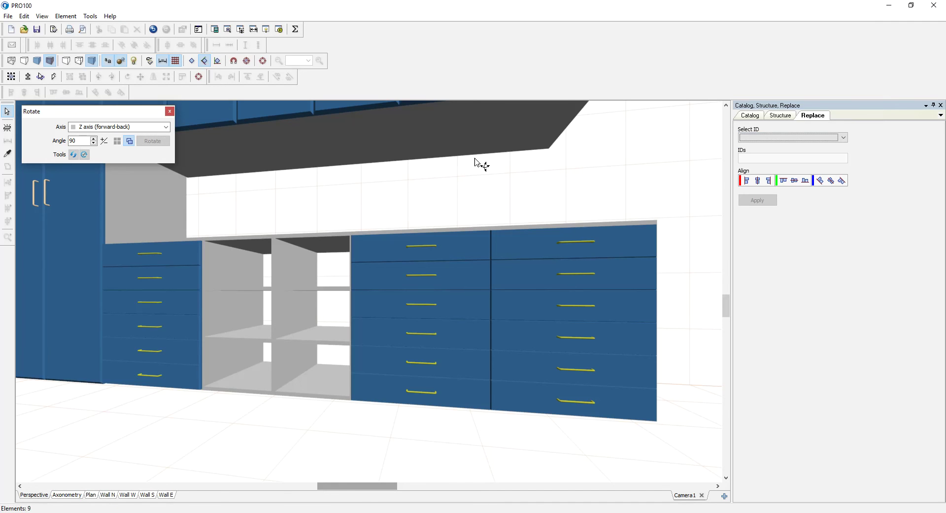
scroll(482, 162, "down", 3)
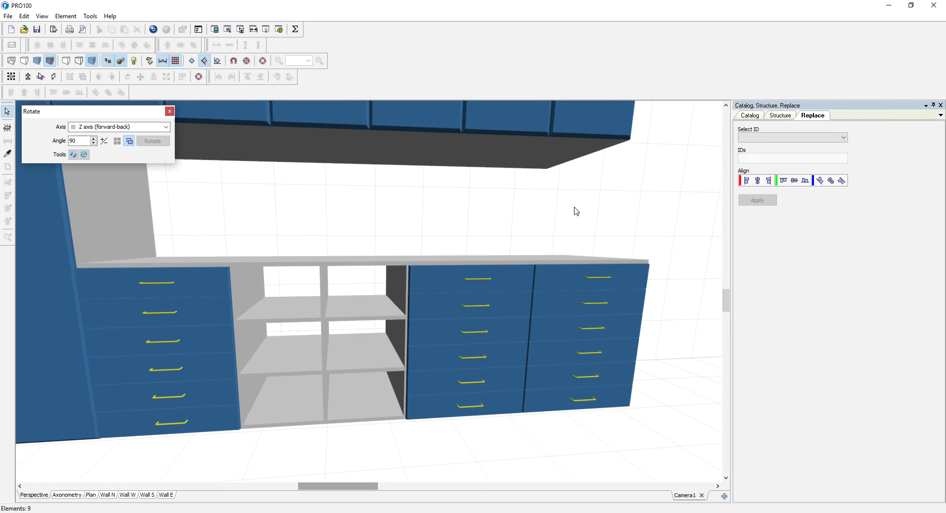
scroll(557, 214, "up", 2)
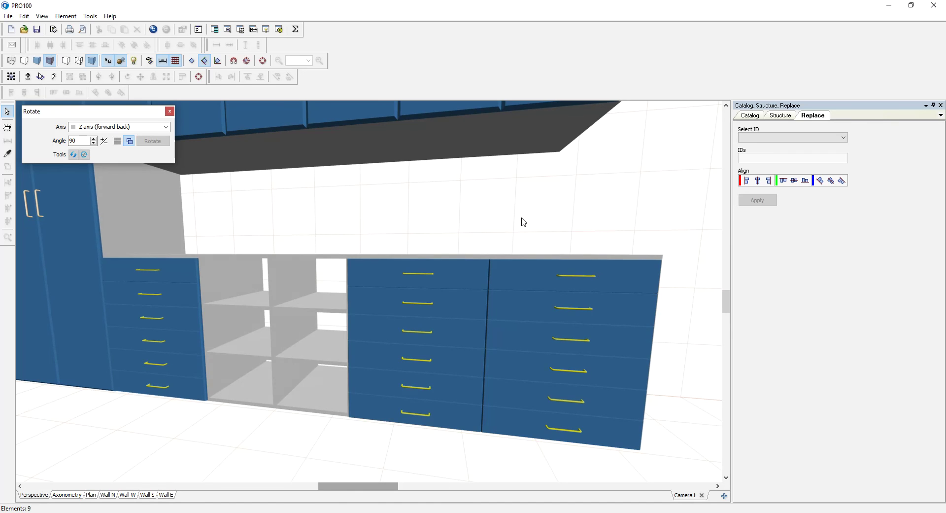